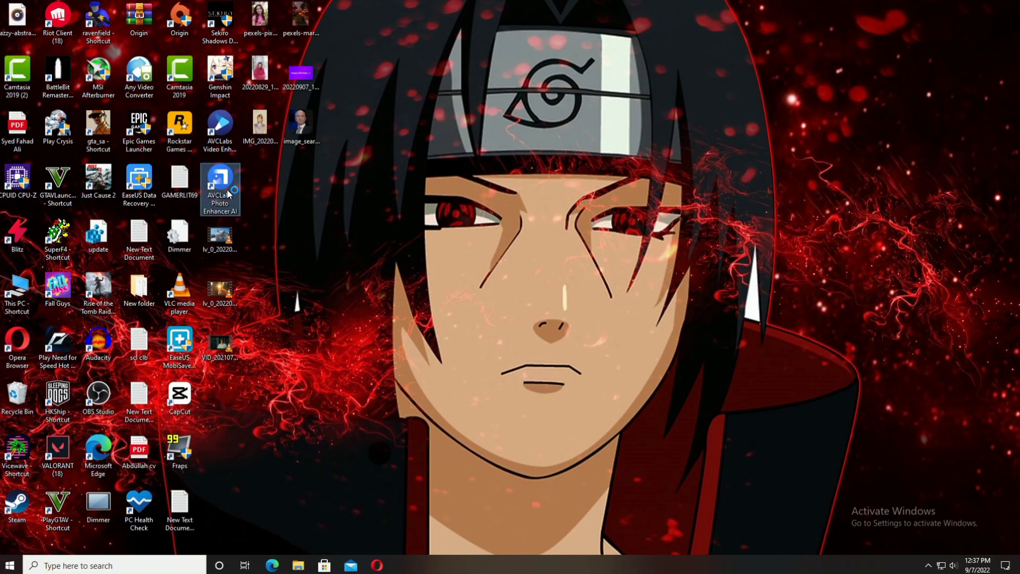
# Launch AVCLabs Photo Enhancer AI from its desktop shortcut.
pyautogui.click(227, 189)
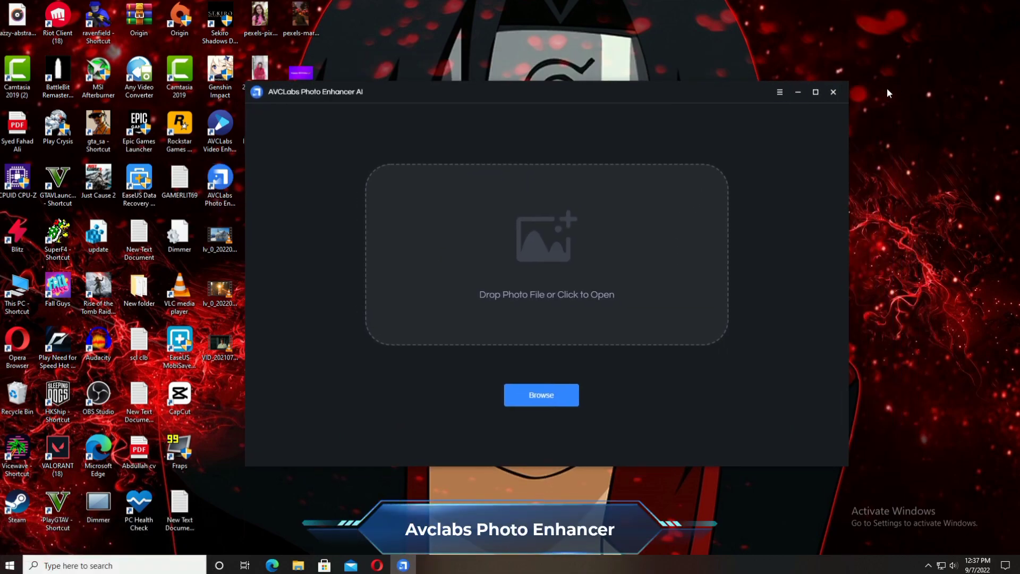
pyautogui.click(814, 93)
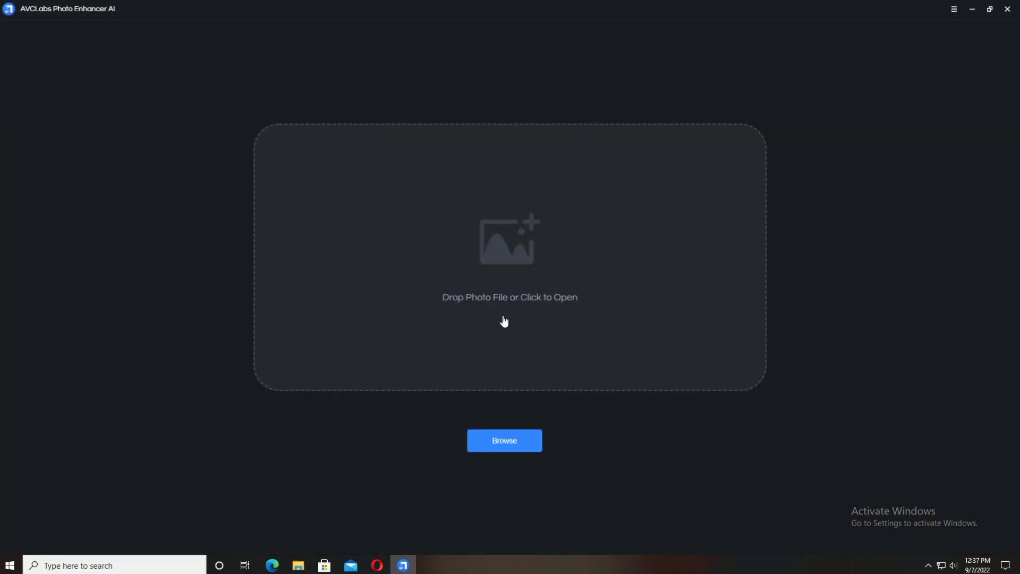
pyautogui.click(582, 281)
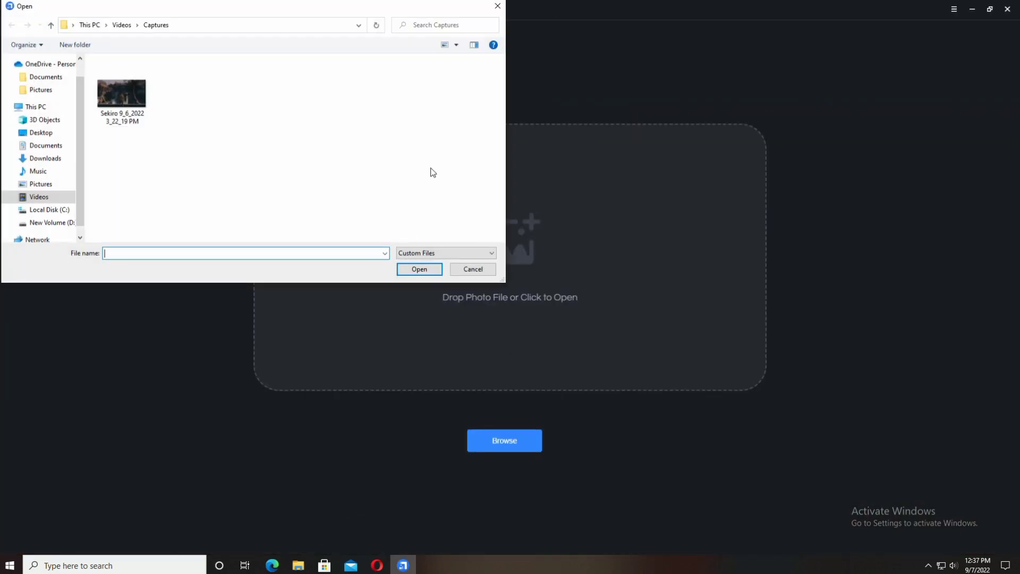
pyautogui.click(472, 271)
pyautogui.click(517, 433)
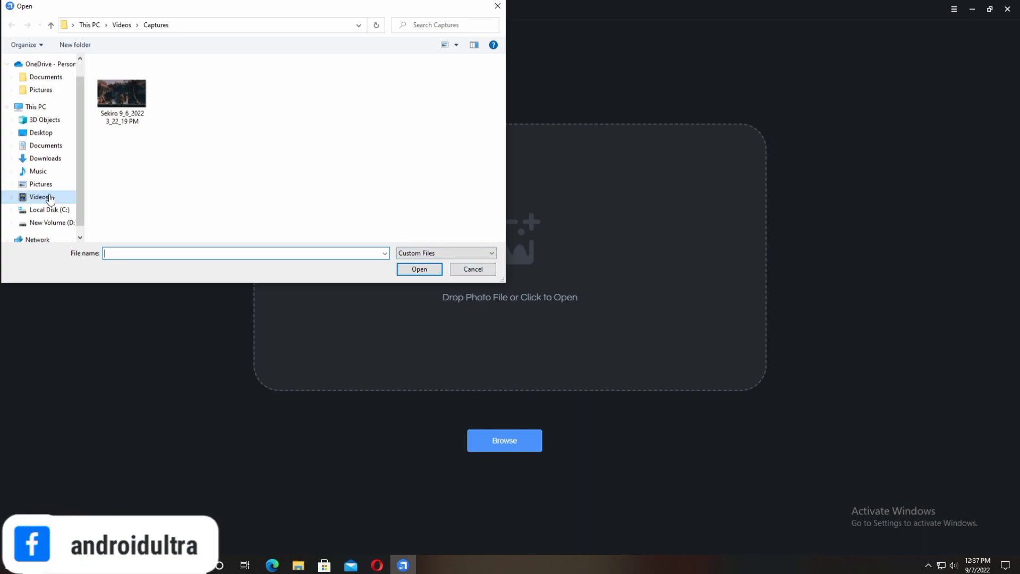
pyautogui.click(481, 269)
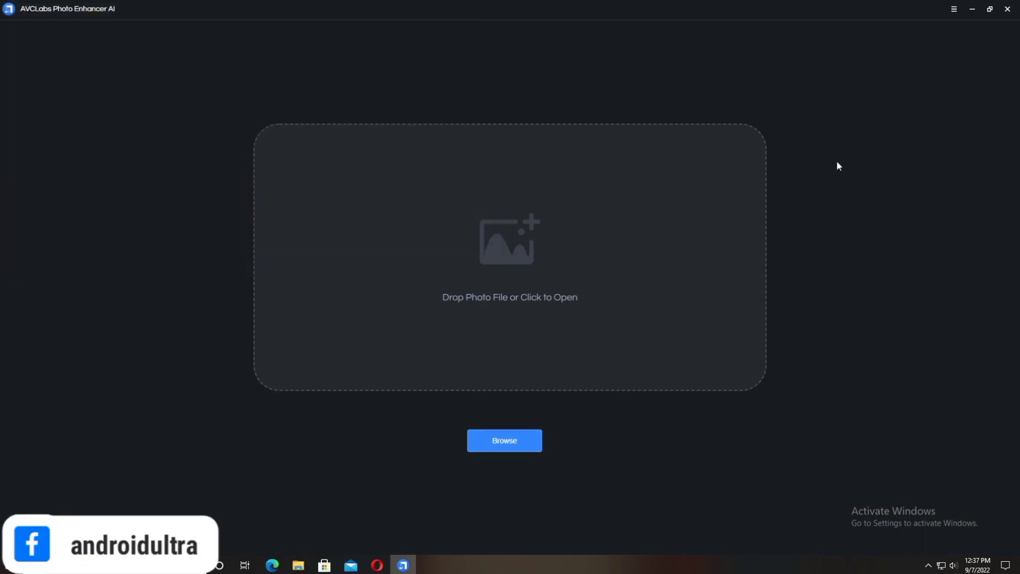
pyautogui.click(989, 9)
pyautogui.moveTo(459, 81); pyautogui.dragTo(584, 63)
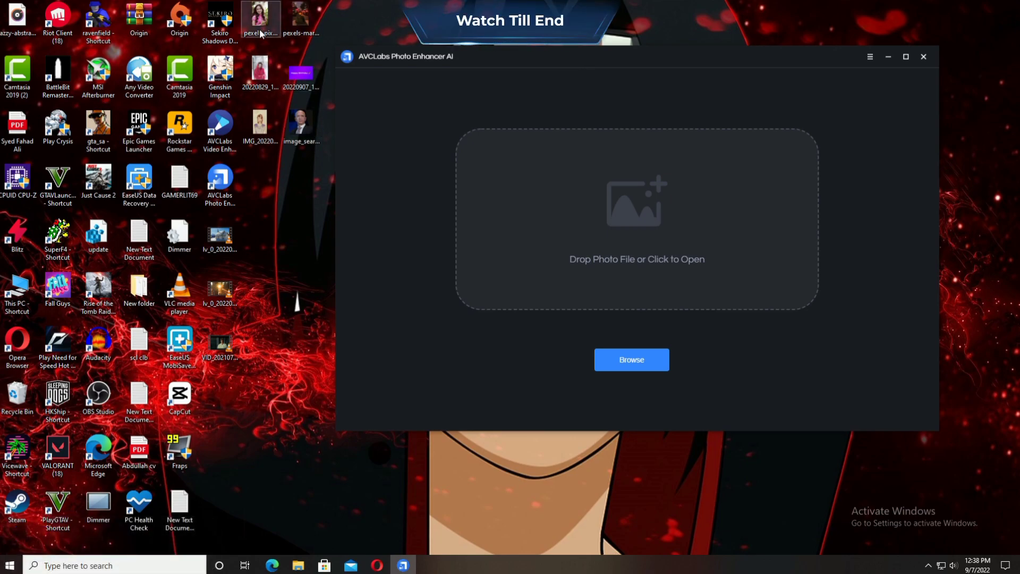
# Load pexels-pixabay-206551.jpg, maximize the window, and shrink the crop area from its top-right corner.
pyautogui.moveTo(260, 19); pyautogui.dragTo(637, 268)
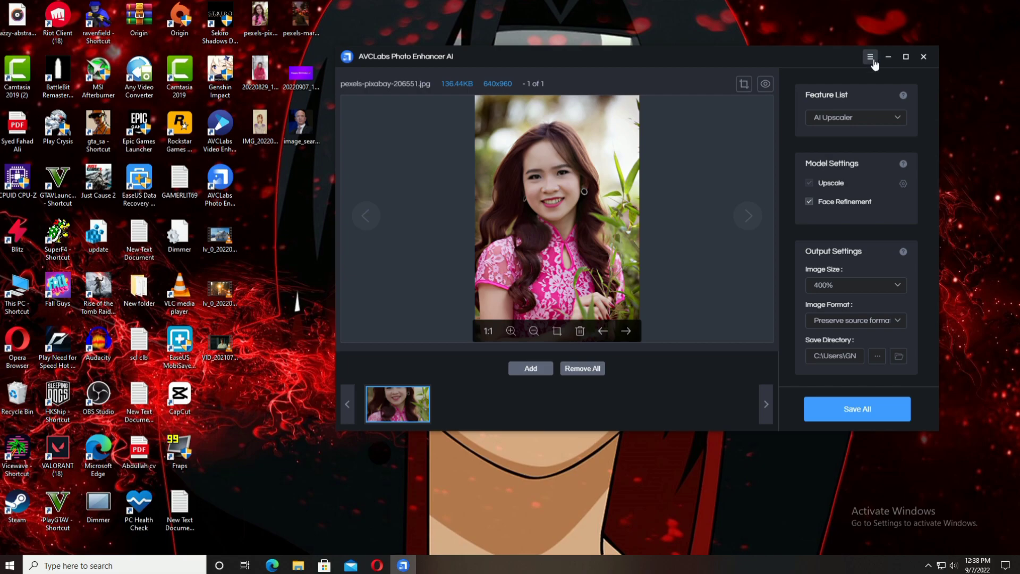
pyautogui.click(905, 57)
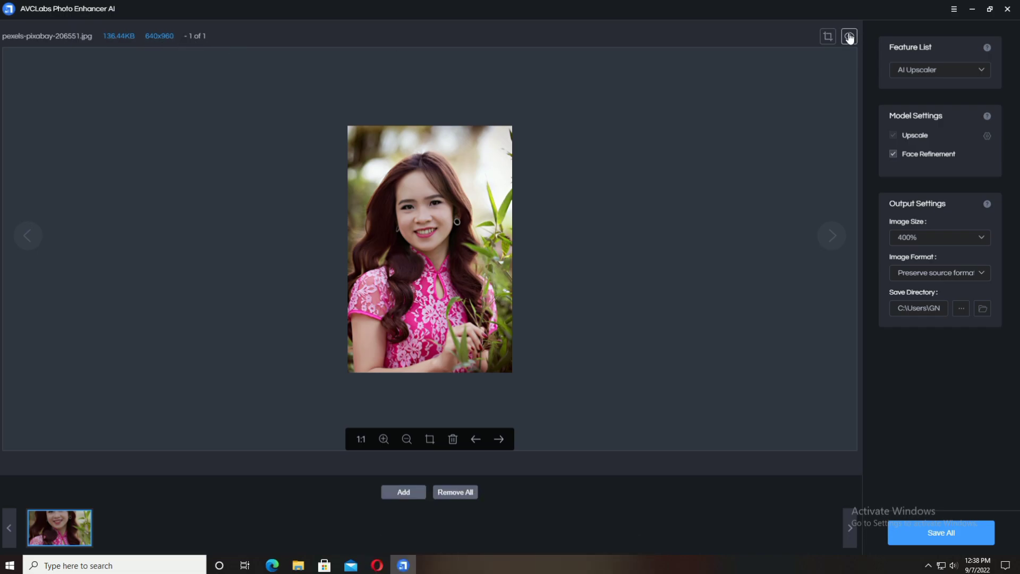
pyautogui.click(827, 37)
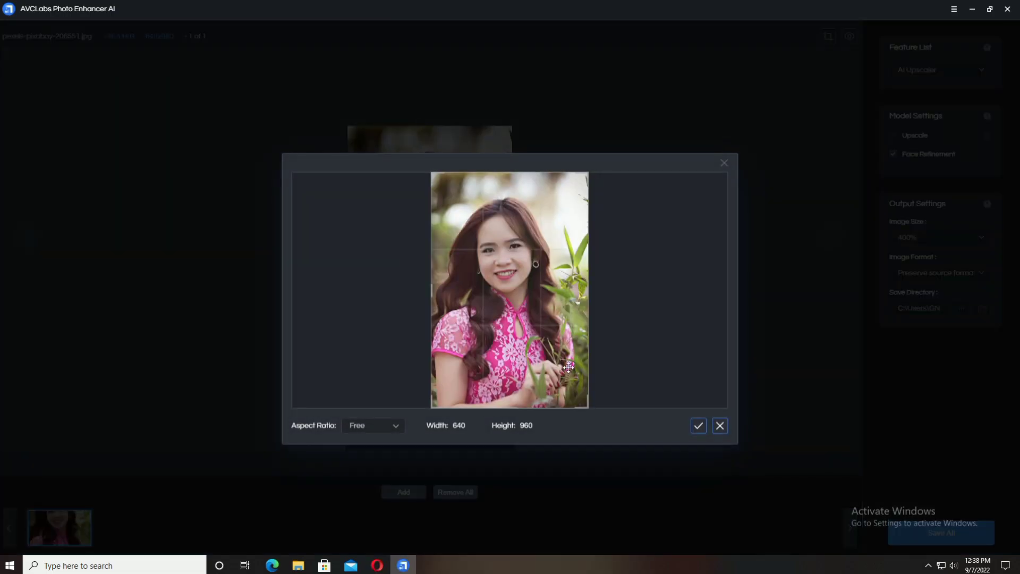
pyautogui.moveTo(587, 173); pyautogui.dragTo(615, 138)
# Close the crop tool and keep AI Upscaler as the selected feature.
pyautogui.click(720, 425)
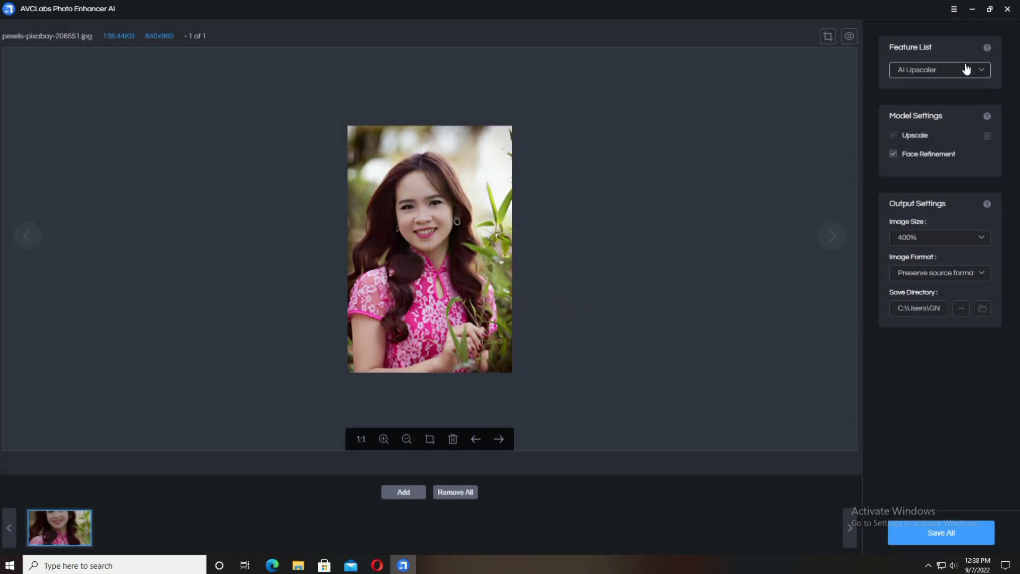
pyautogui.click(981, 73)
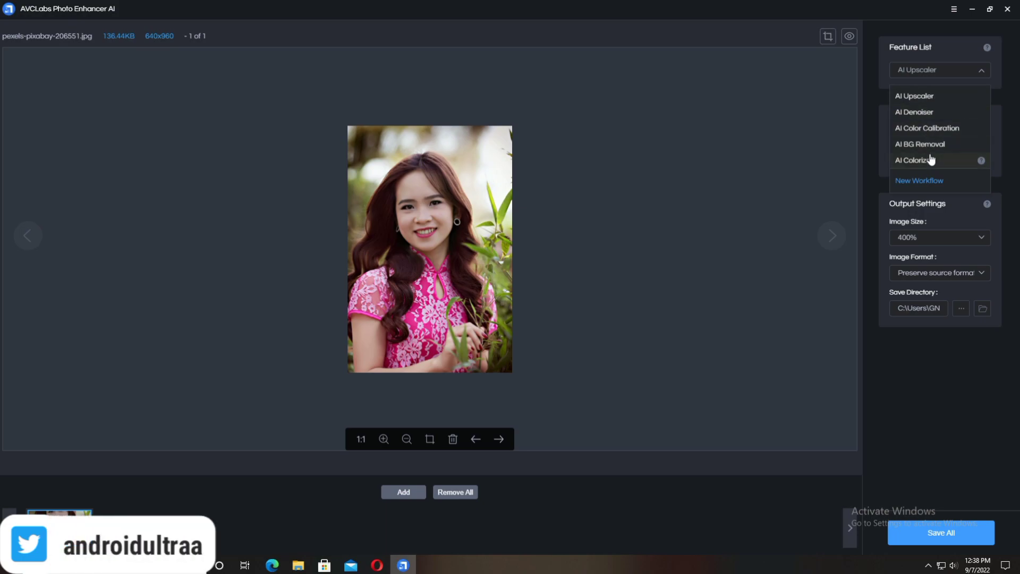
pyautogui.click(932, 96)
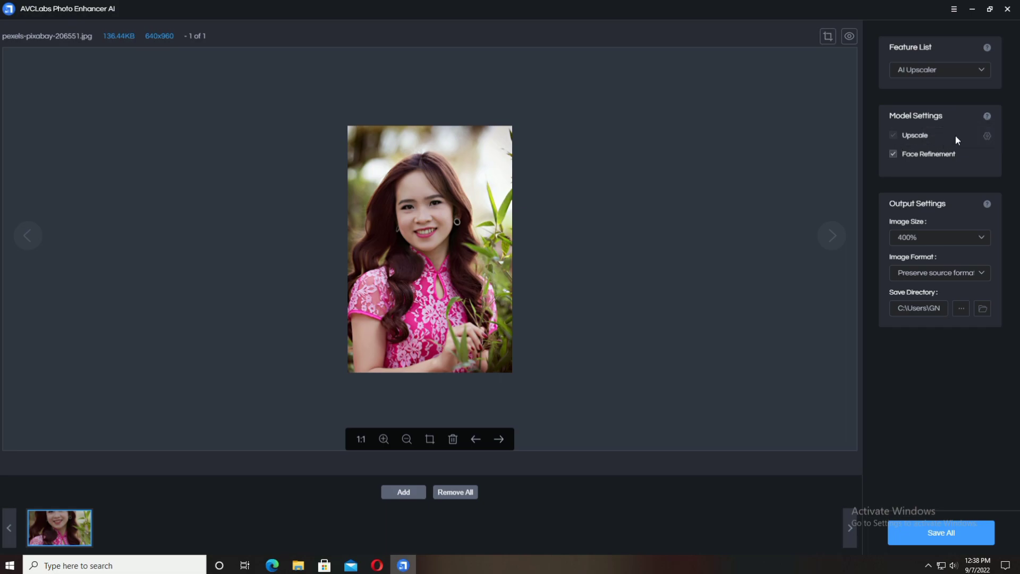
# Switch the upscale model to Standard and keep Preserve source format for output.
pyautogui.click(986, 136)
pyautogui.click(963, 170)
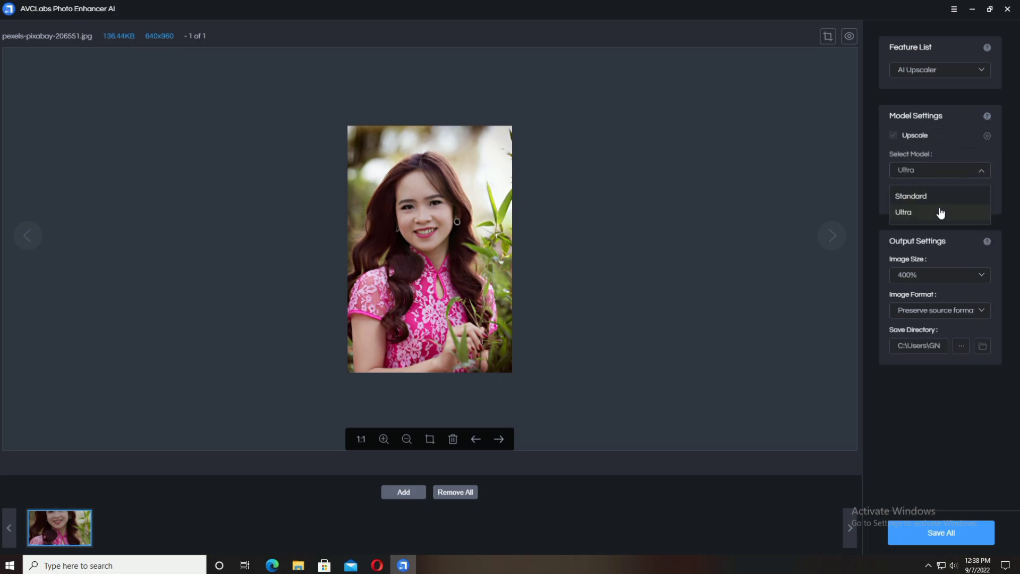
pyautogui.click(924, 197)
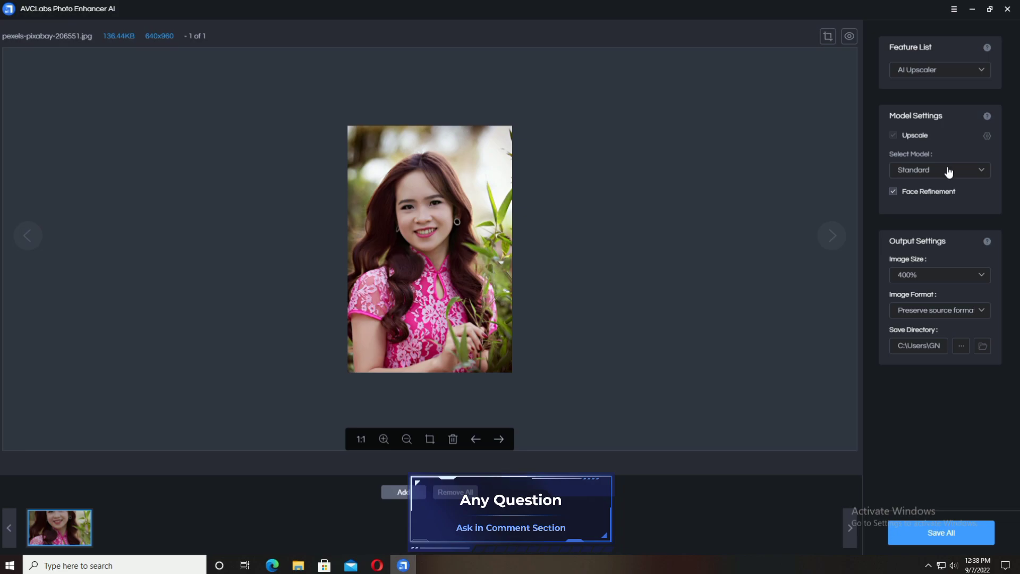
pyautogui.click(948, 169)
pyautogui.click(947, 169)
pyautogui.click(945, 317)
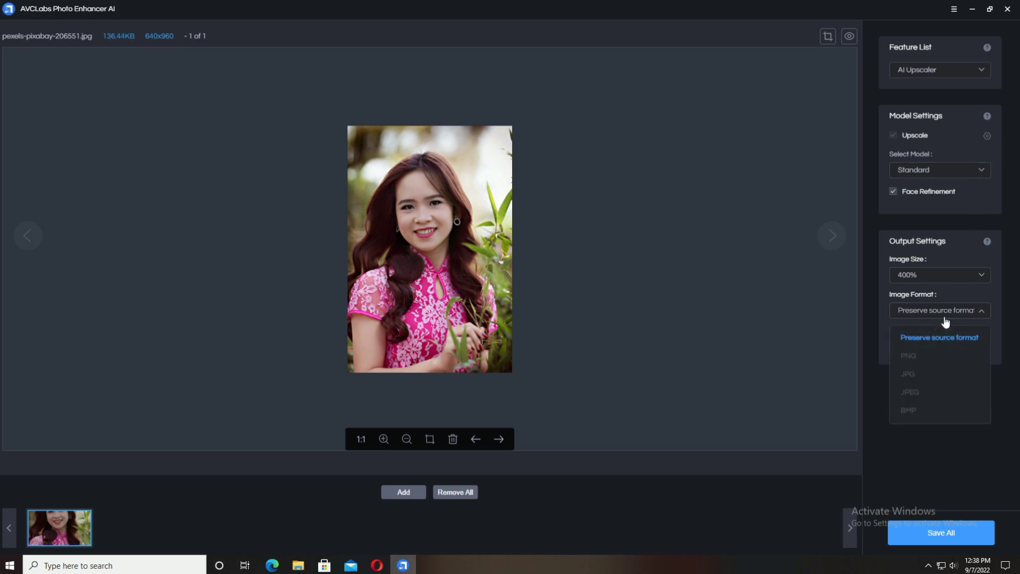
pyautogui.click(942, 338)
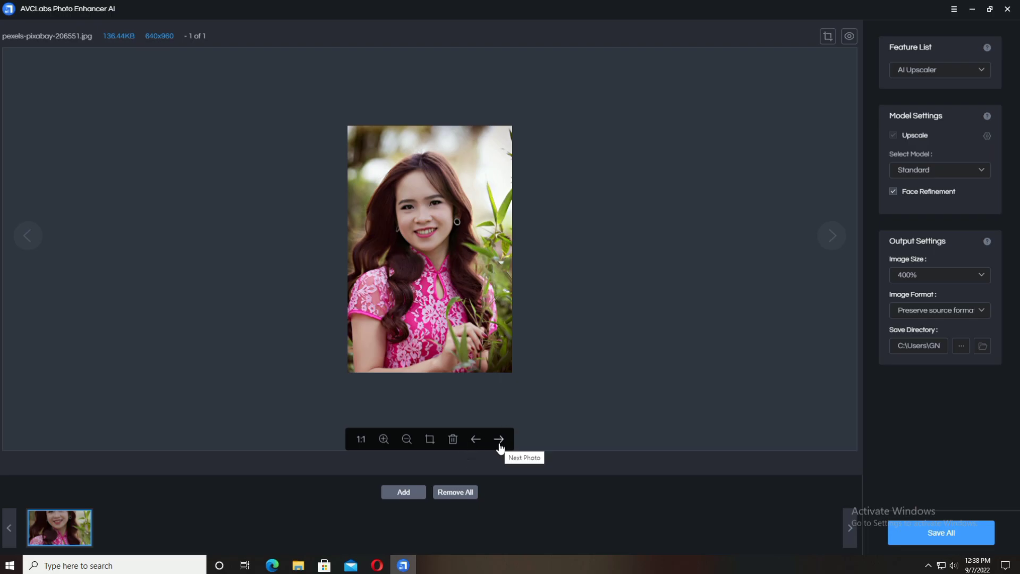
# Add the Sekiro 9_6_2022 3_22_19 PM.png screenshot to the batch, then reselect the portrait.
pyautogui.click(404, 493)
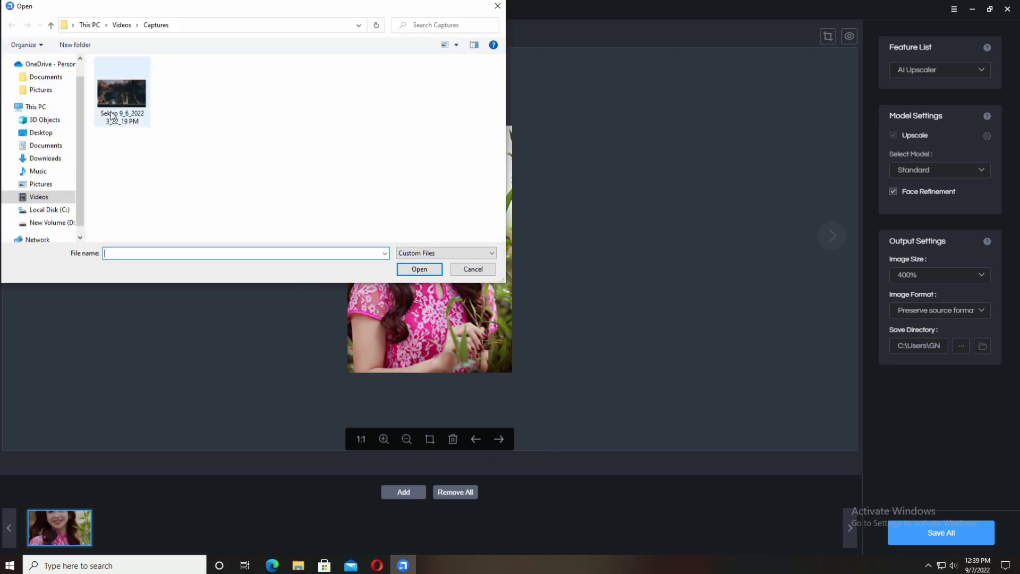
pyautogui.doubleClick(127, 95)
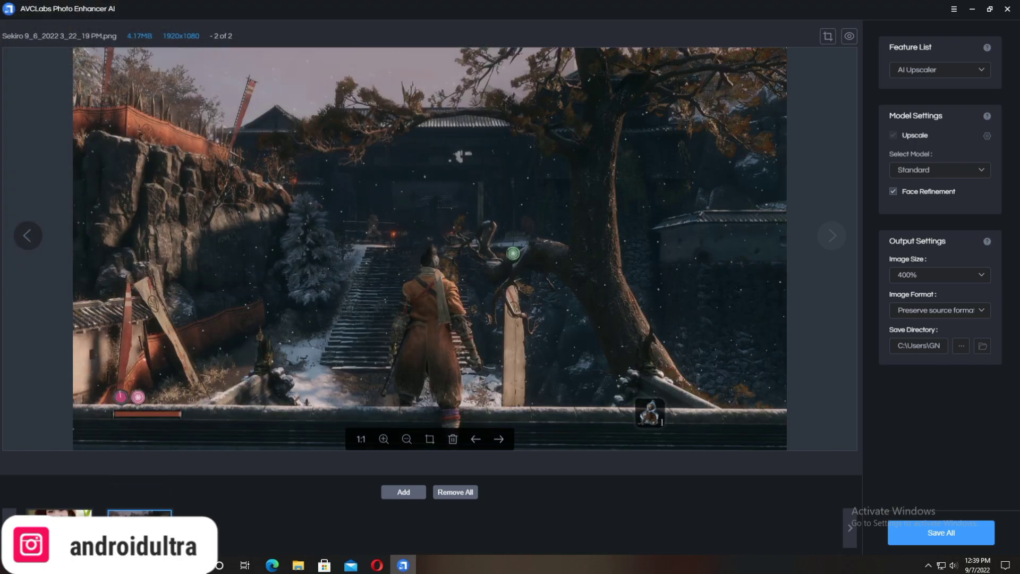
pyautogui.click(59, 513)
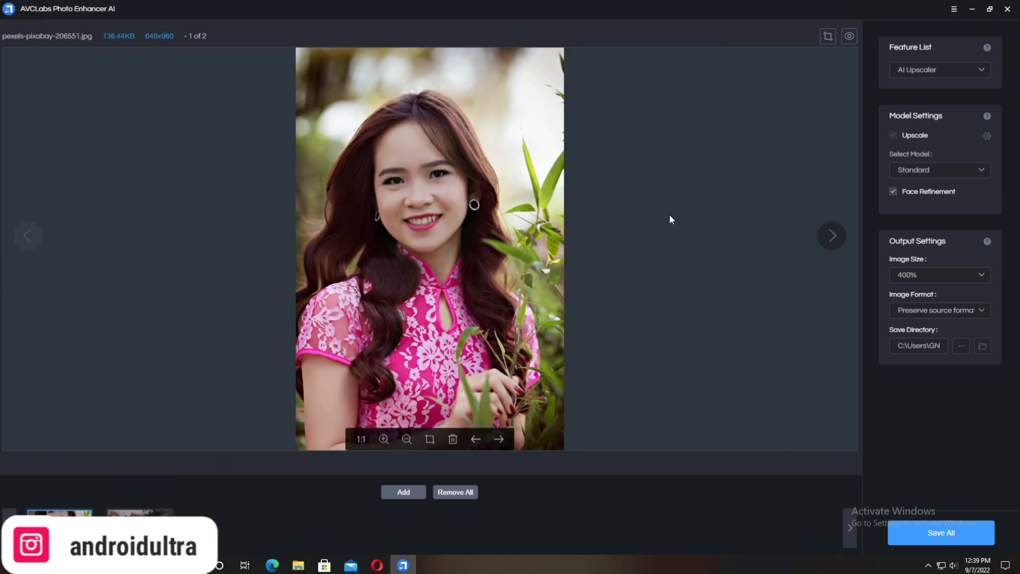
# Adjust the portrait preview zoom, fitting it and then shrinking it to 60%.
pyautogui.click(407, 439)
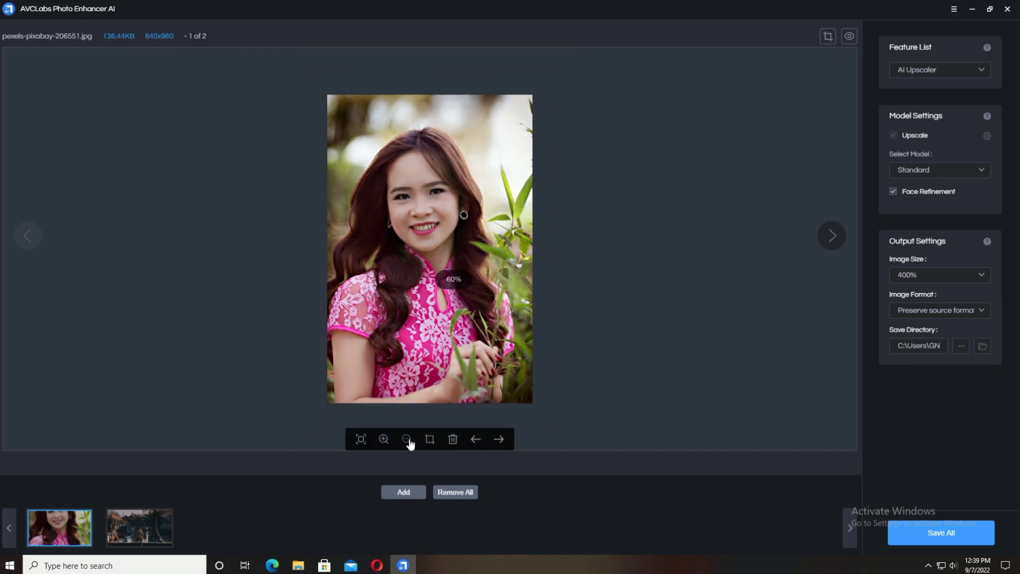
pyautogui.click(407, 438)
pyautogui.click(383, 439)
pyautogui.click(383, 438)
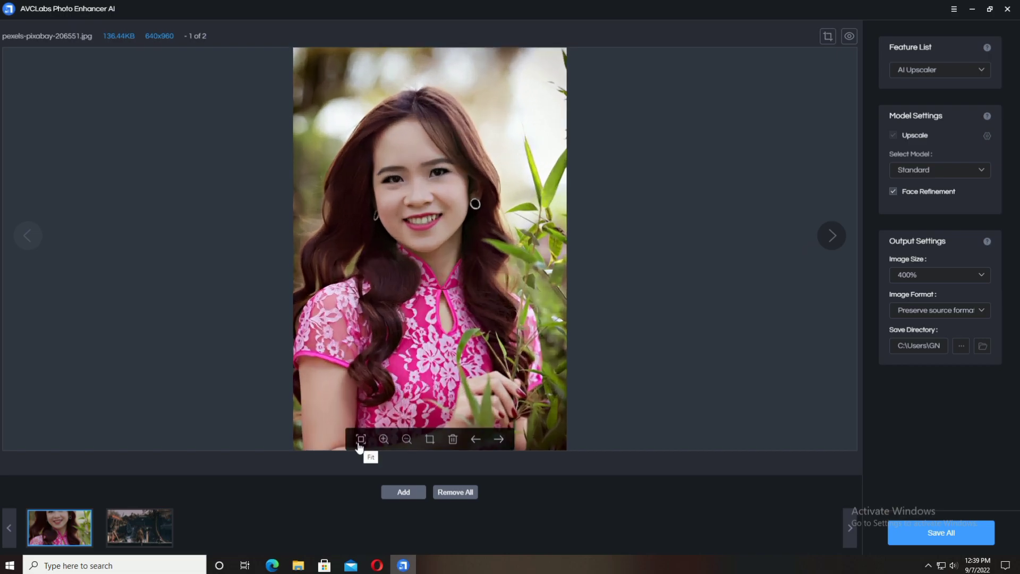
pyautogui.click(359, 441)
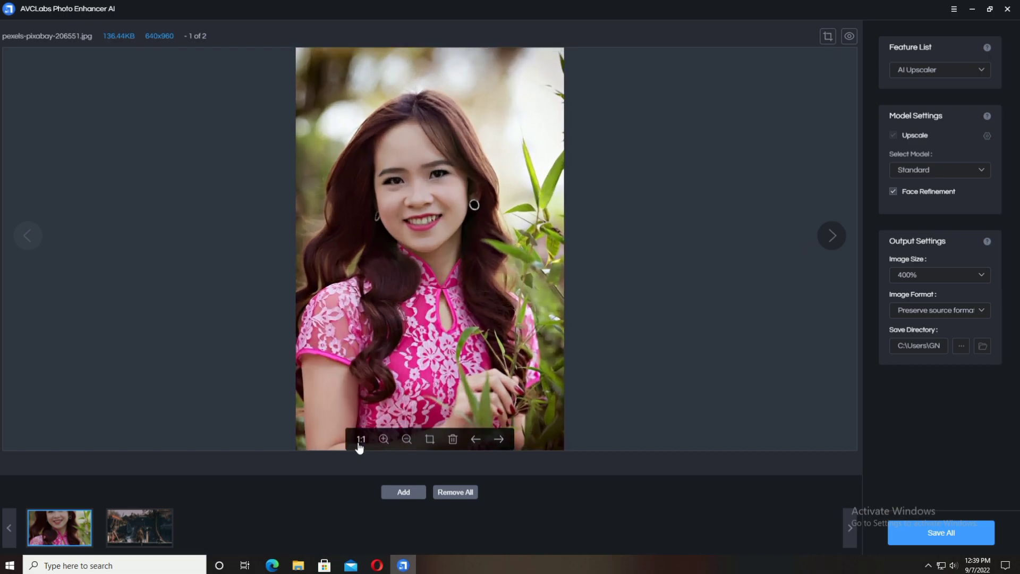
pyautogui.click(408, 438)
pyautogui.click(408, 439)
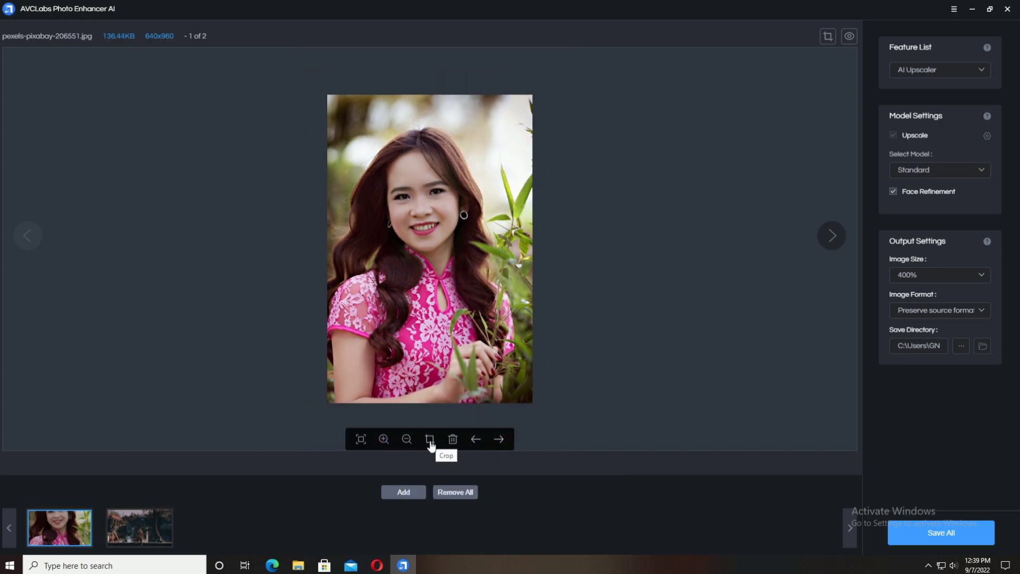
# Keep the output size at 400% and set the save directory to the Videos folder.
pyautogui.click(919, 272)
pyautogui.click(927, 348)
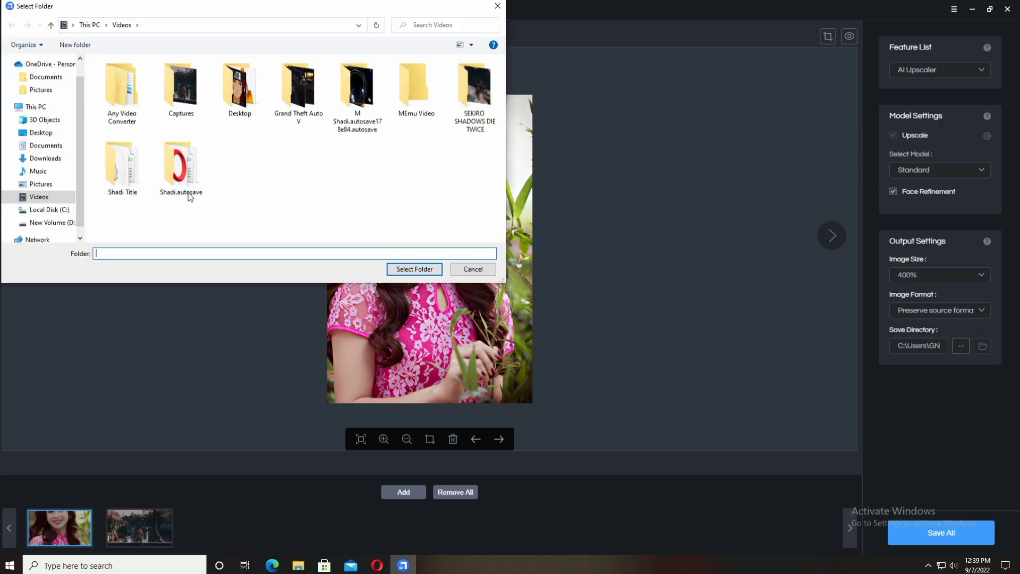
pyautogui.scroll(-1, 37, 229)
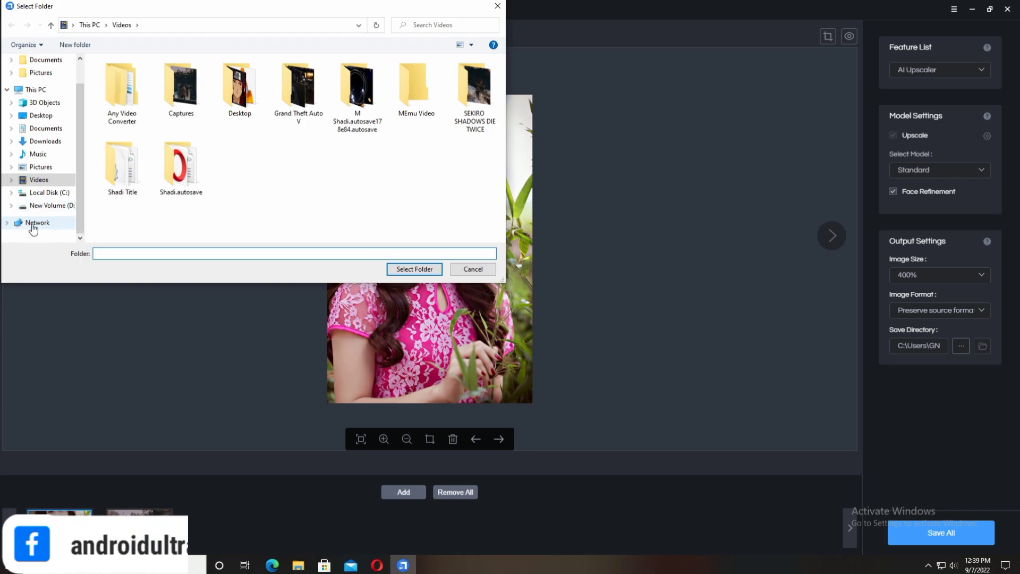
pyautogui.click(38, 166)
pyautogui.click(38, 180)
pyautogui.click(400, 272)
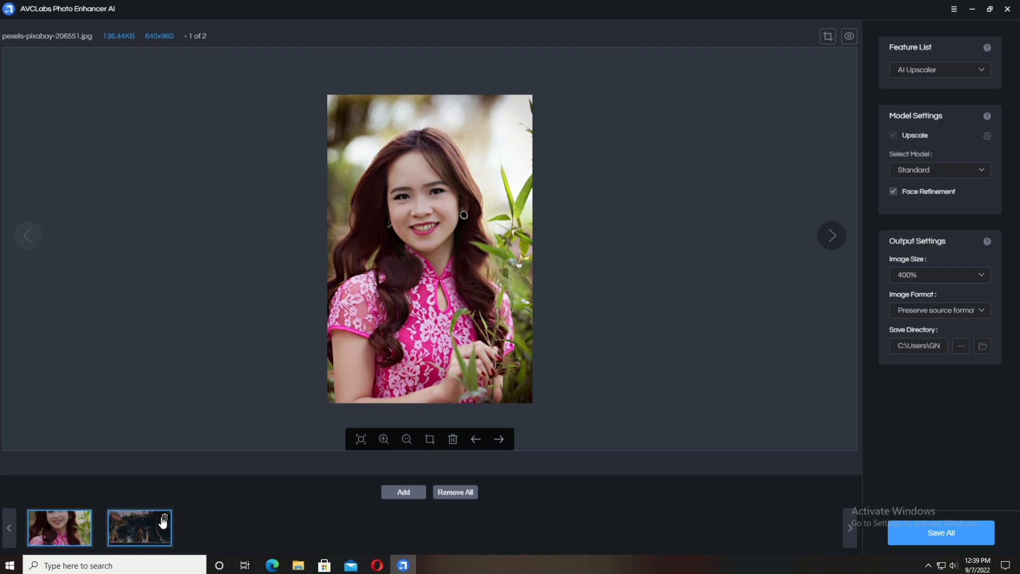
# Remove the Sekiro screenshot from the batch and run the AI upscale preview on the portrait.
pyautogui.click(165, 517)
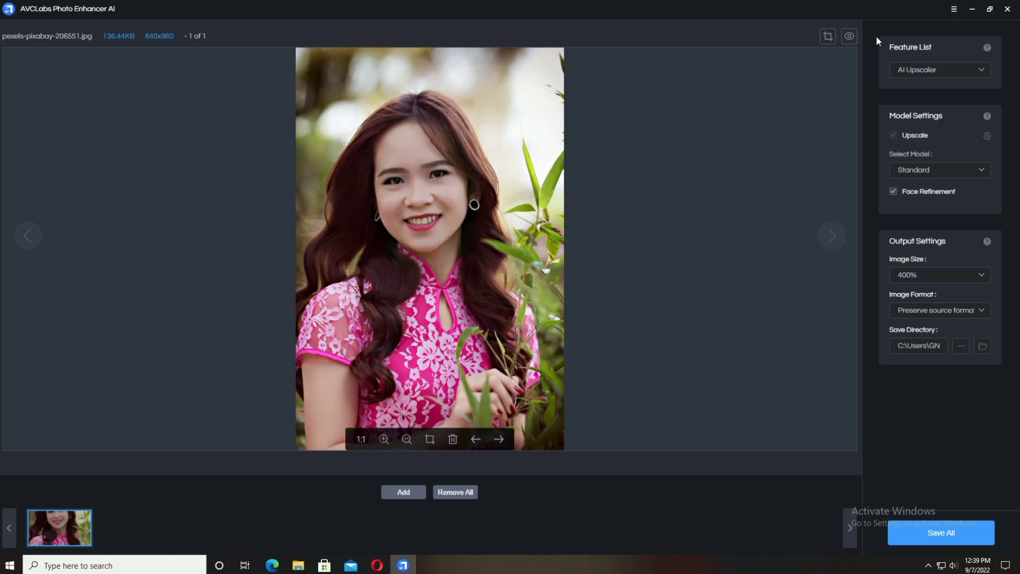
pyautogui.click(849, 35)
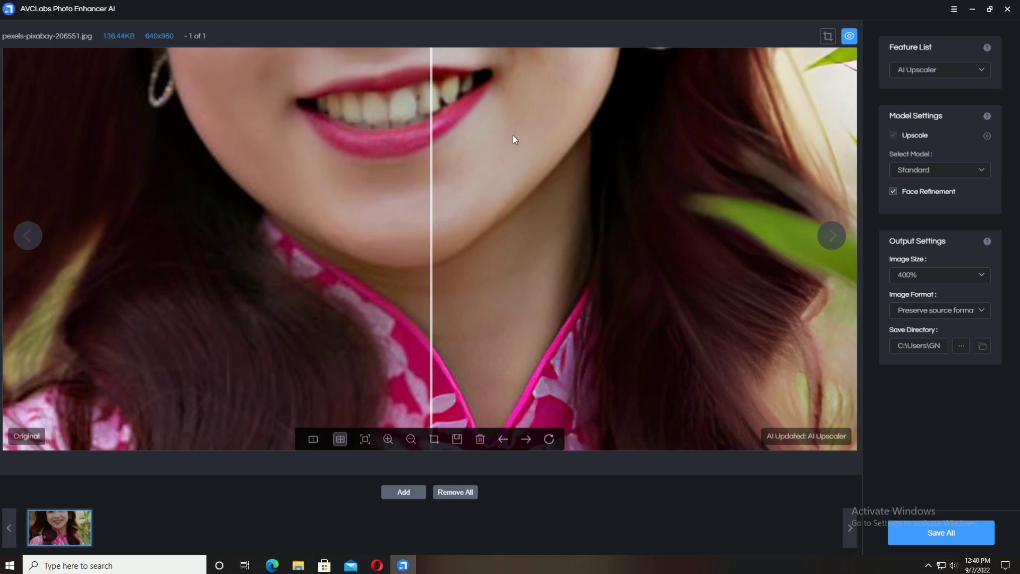
# Compare the portrait's face at fit and 50% zoom with the divider, then view side by side.
pyautogui.moveTo(434, 261); pyautogui.dragTo(348, 340)
pyautogui.click(366, 441)
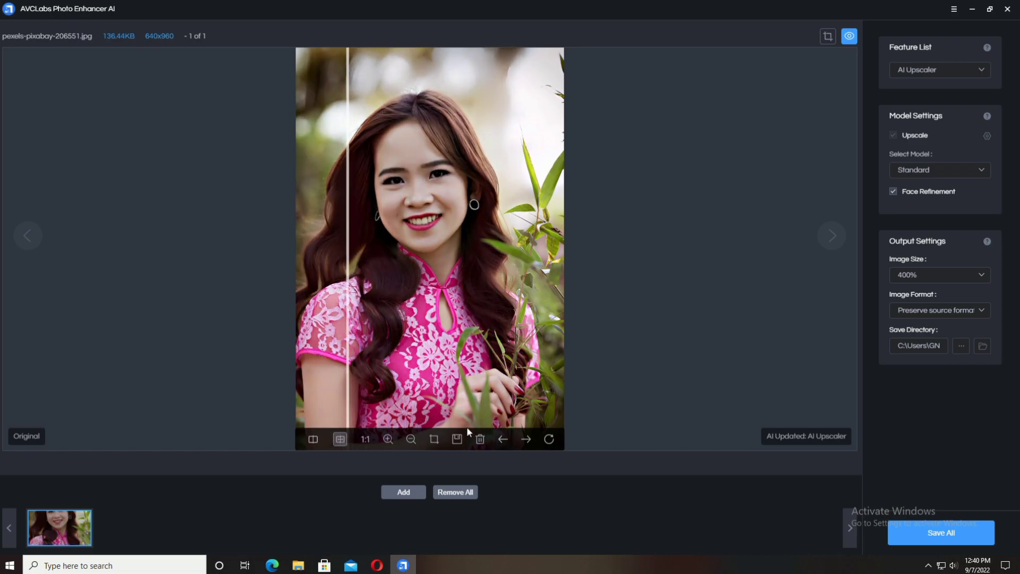
pyautogui.click(389, 439)
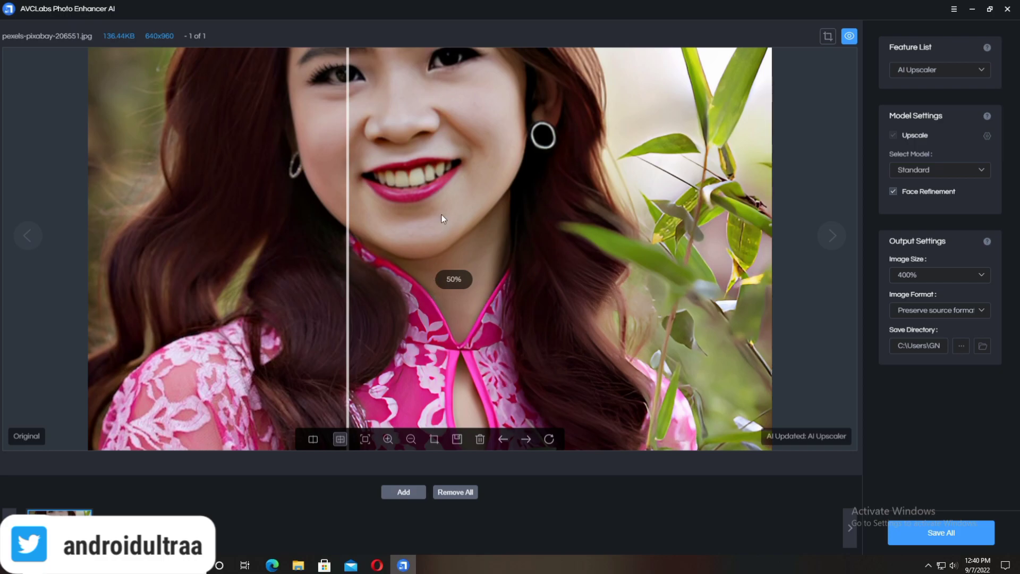
pyautogui.scroll(3, 449, 220)
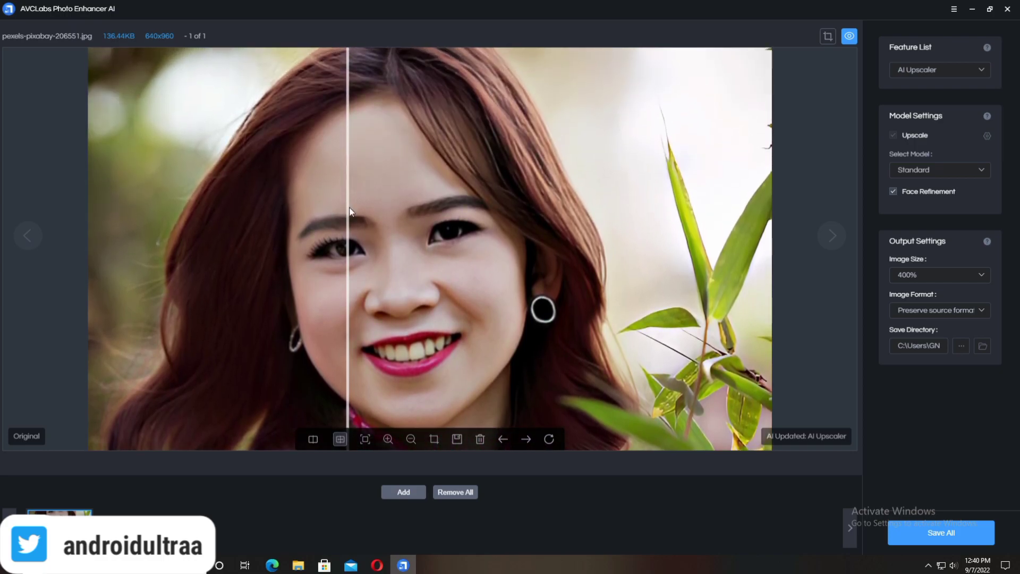
pyautogui.moveTo(344, 209); pyautogui.dragTo(358, 207)
pyautogui.scroll(-2, 469, 199)
pyautogui.scroll(-4, 468, 199)
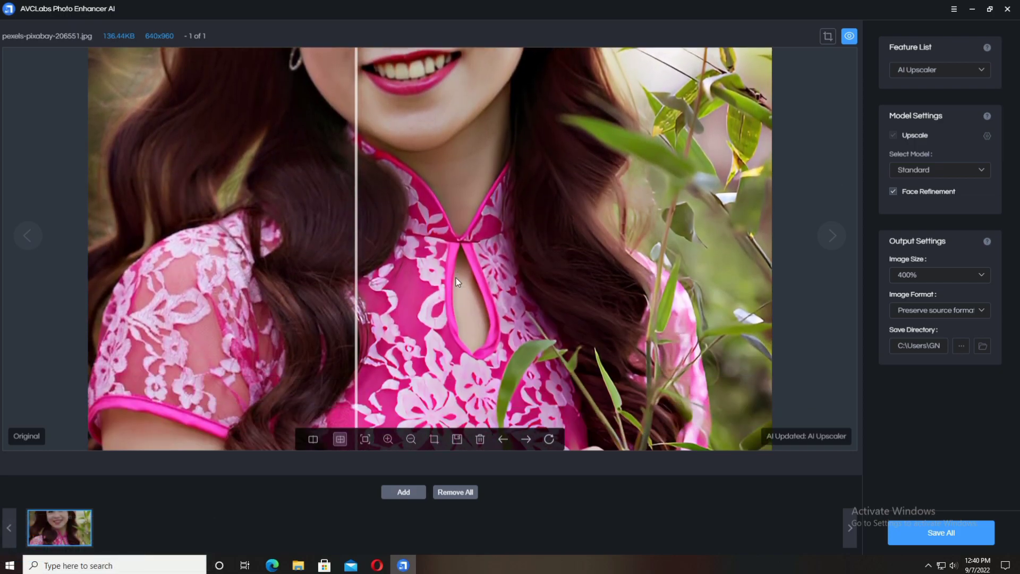
pyautogui.moveTo(356, 287); pyautogui.dragTo(309, 350)
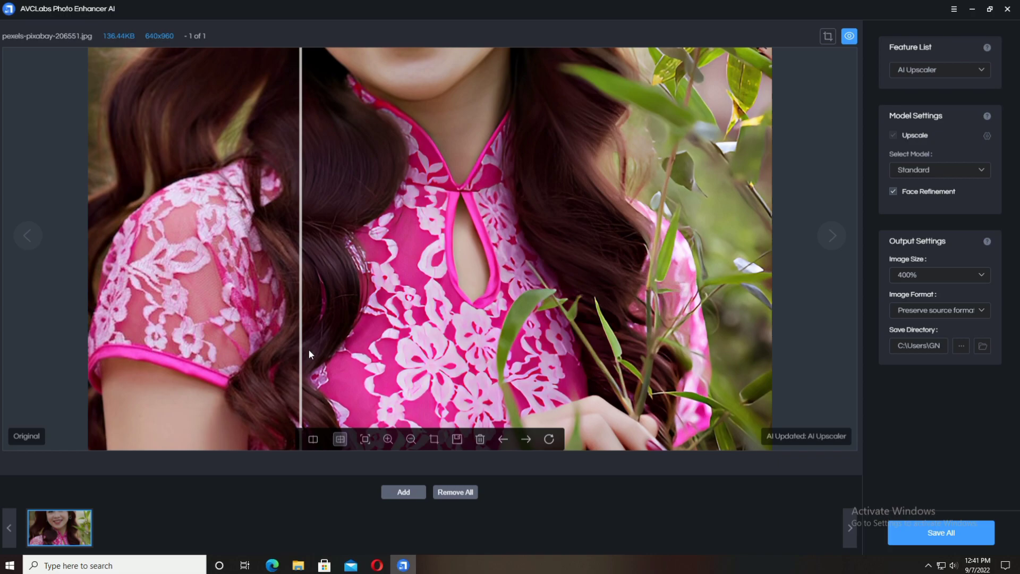
pyautogui.click(314, 439)
# Zoom out and fit the whole portrait in both comparison panes.
pyautogui.moveTo(439, 269); pyautogui.dragTo(461, 314)
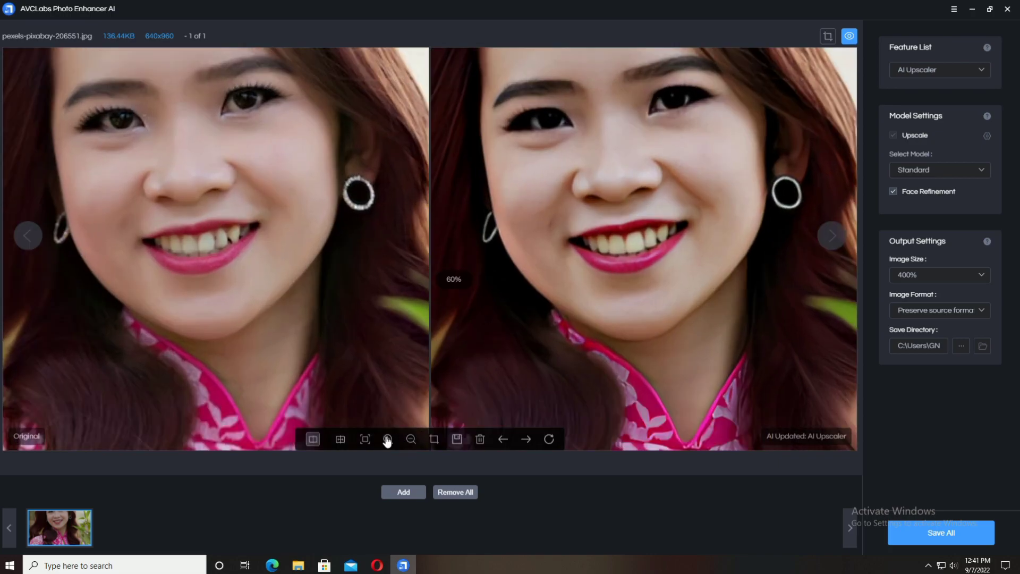
pyautogui.click(410, 439)
pyautogui.click(411, 438)
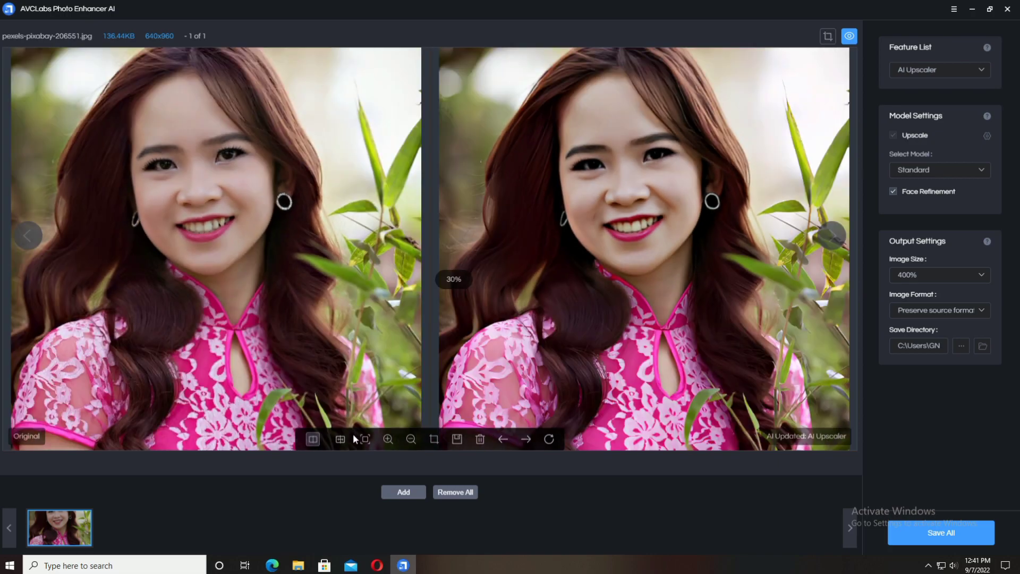
pyautogui.click(365, 439)
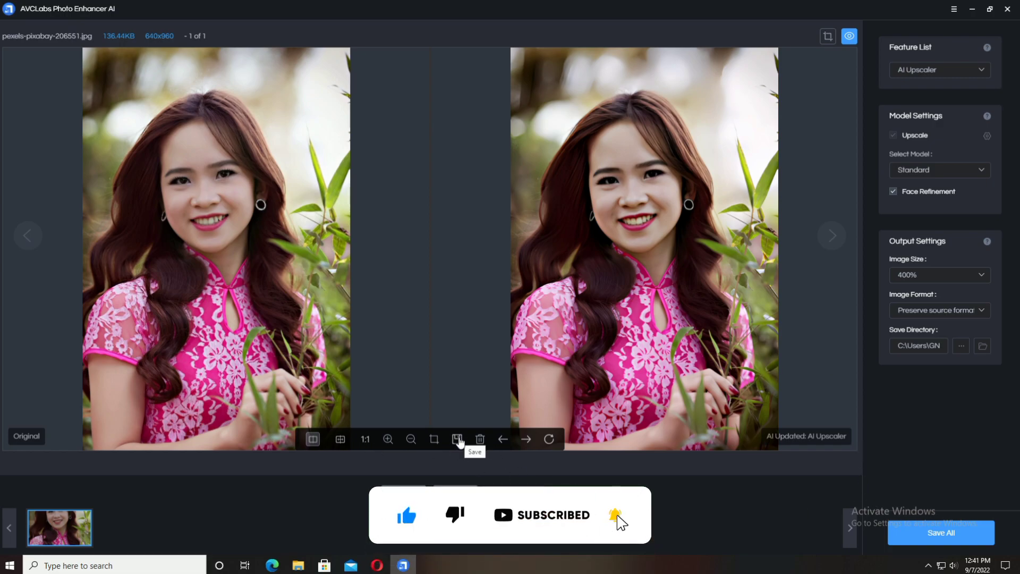
# Save the upscaled portrait, dismiss the confirmation, and restore the window to a smaller size.
pyautogui.click(457, 439)
pyautogui.click(524, 318)
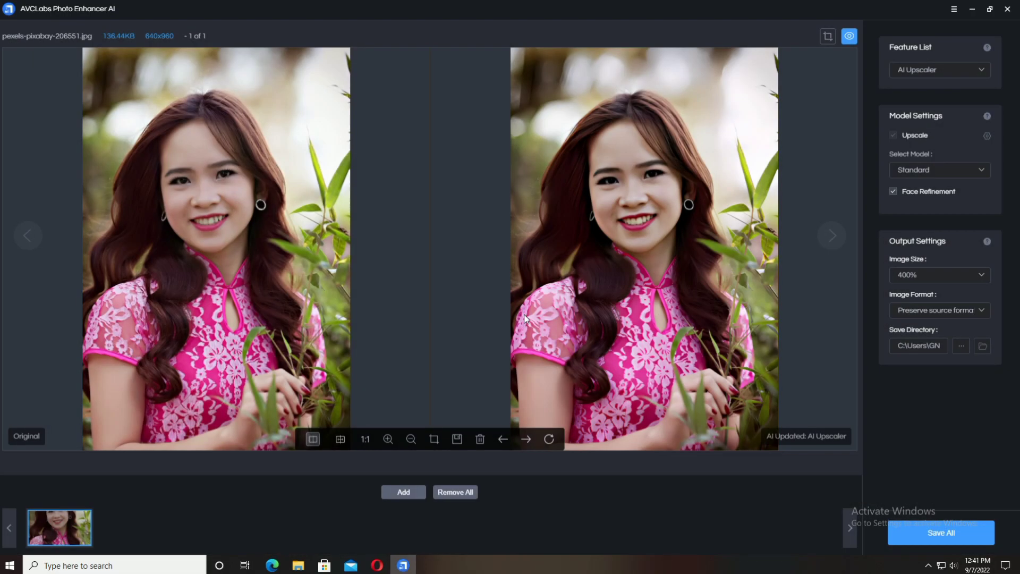
pyautogui.click(989, 9)
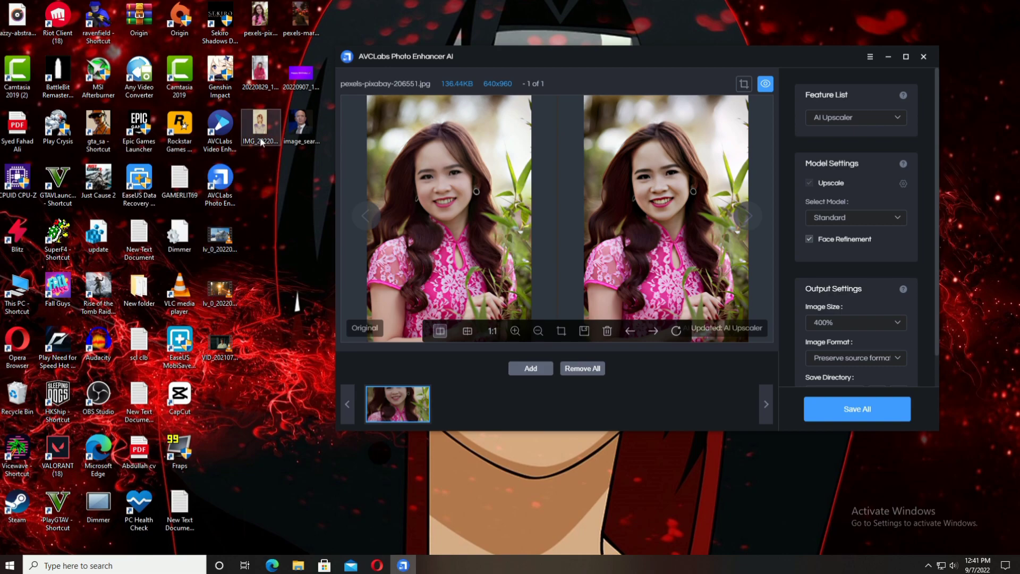
# Add the 20220907_112456.jpg Happy Birthday image, maximize the window, and switch the model to Ultra.
pyautogui.moveTo(301, 74); pyautogui.dragTo(468, 409)
pyautogui.click(905, 56)
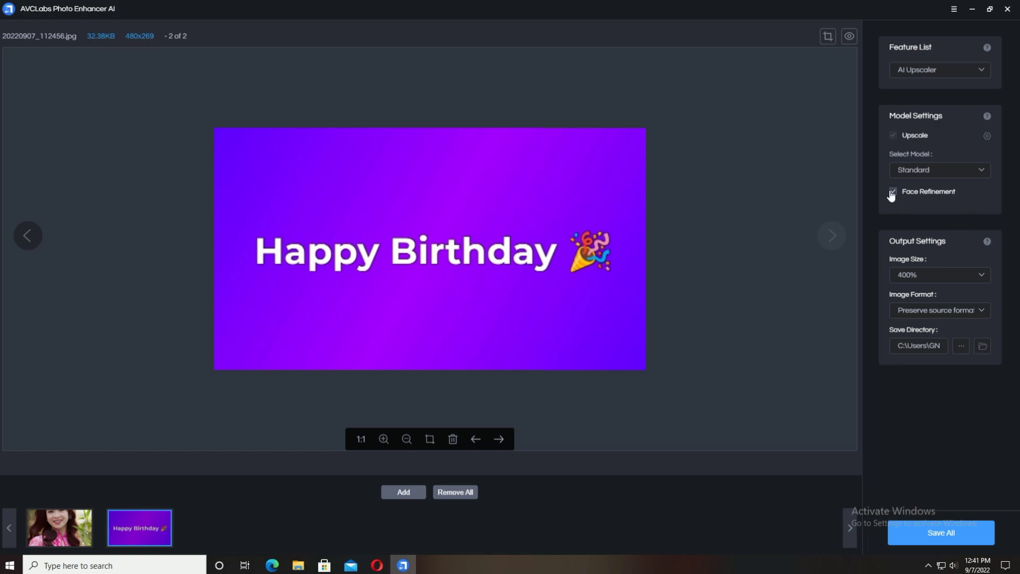
pyautogui.click(919, 171)
pyautogui.click(920, 215)
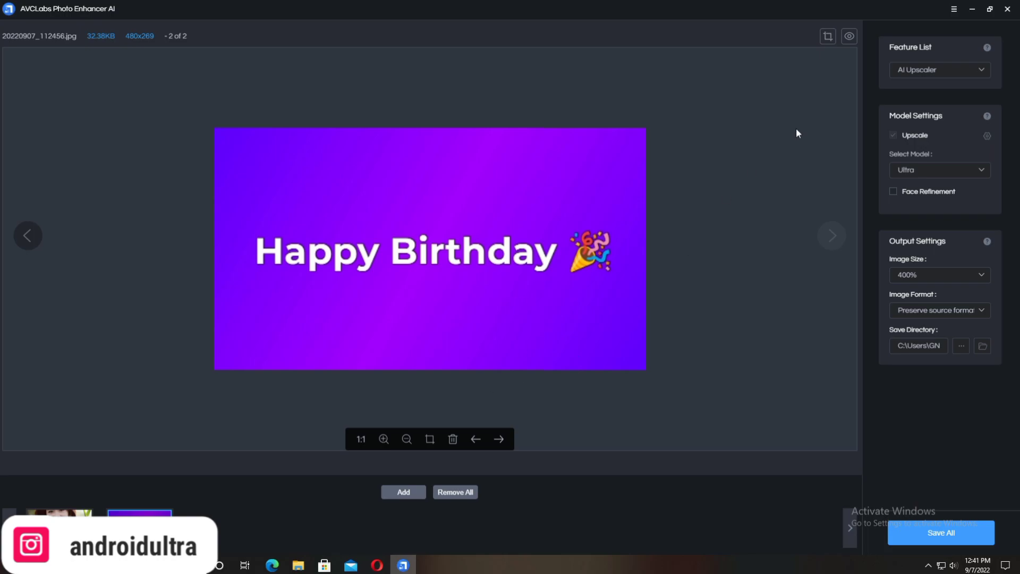
# Preview the Ultra upscale of the birthday image, compare it with the divider, and save it.
pyautogui.click(848, 37)
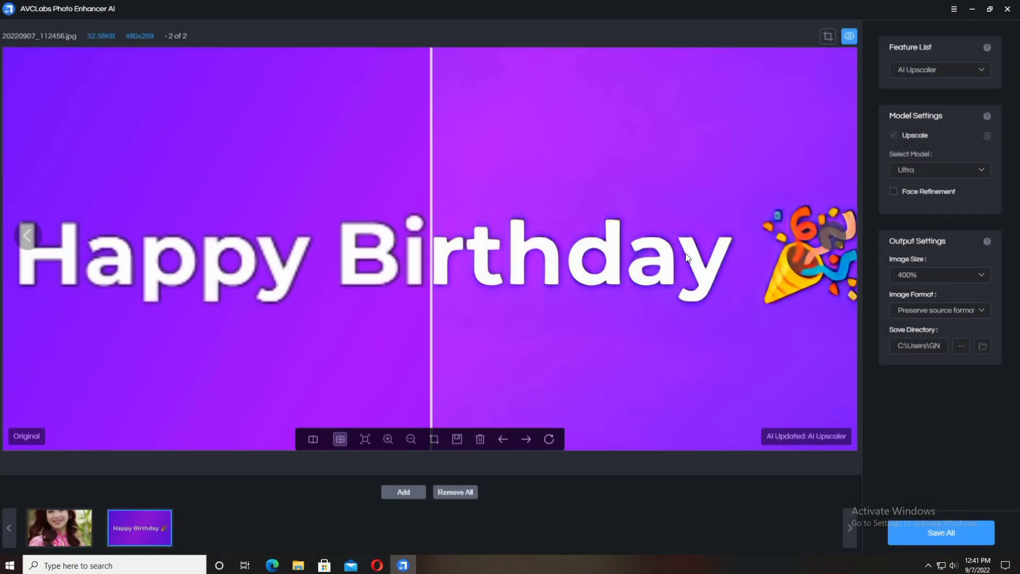
pyautogui.moveTo(431, 250); pyautogui.dragTo(281, 345)
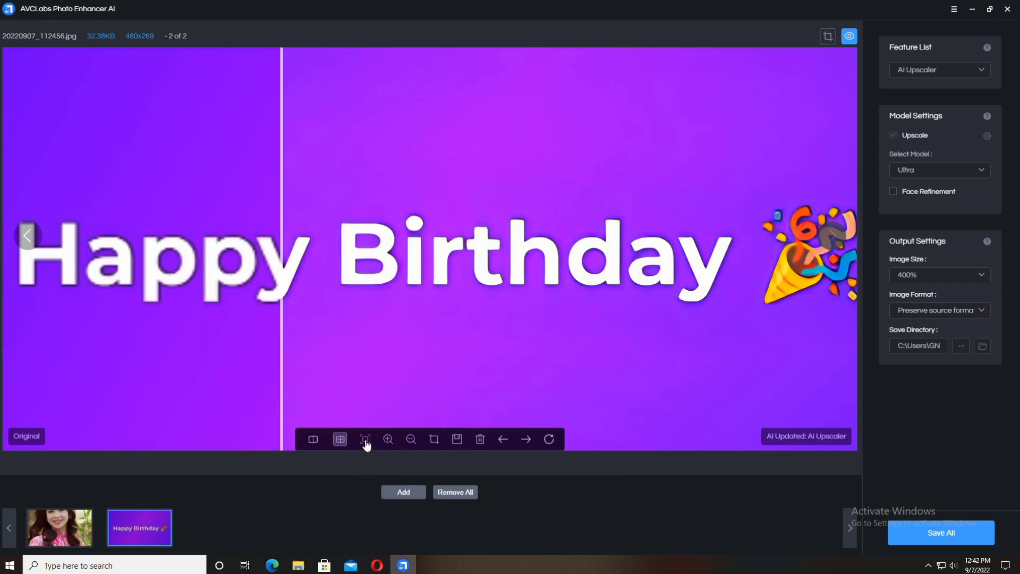
pyautogui.click(365, 439)
pyautogui.moveTo(284, 285); pyautogui.dragTo(362, 446)
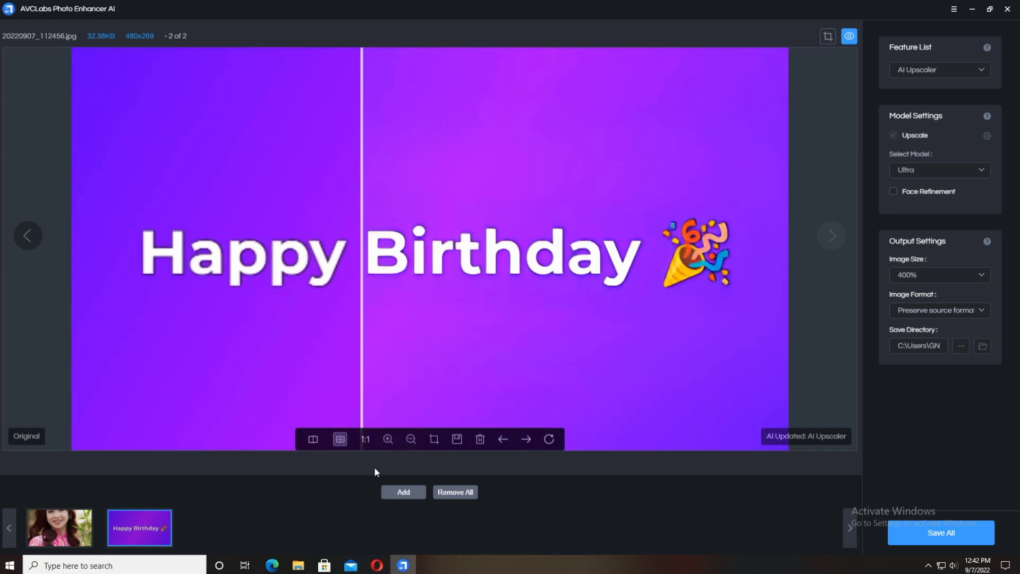
pyautogui.click(455, 441)
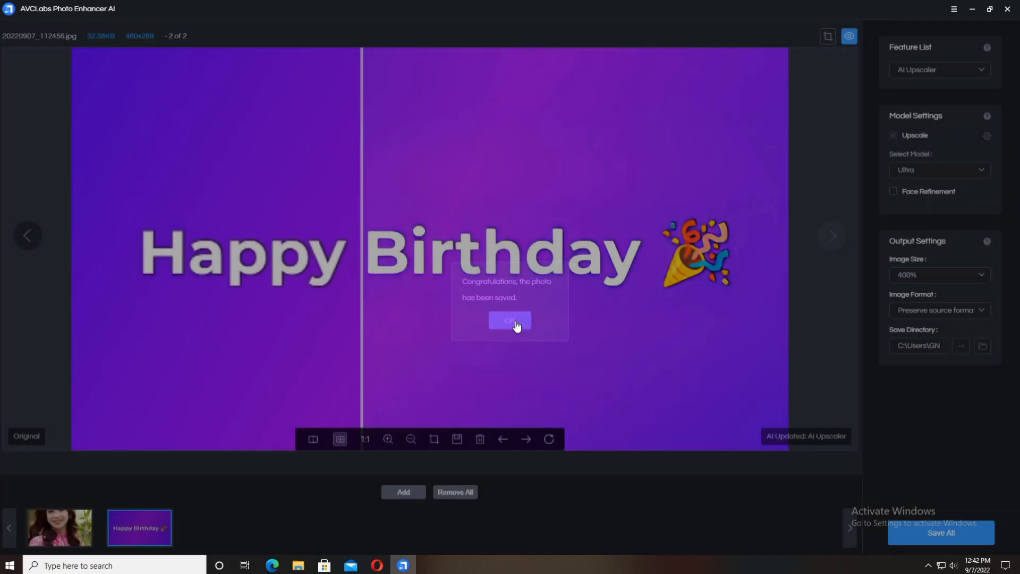